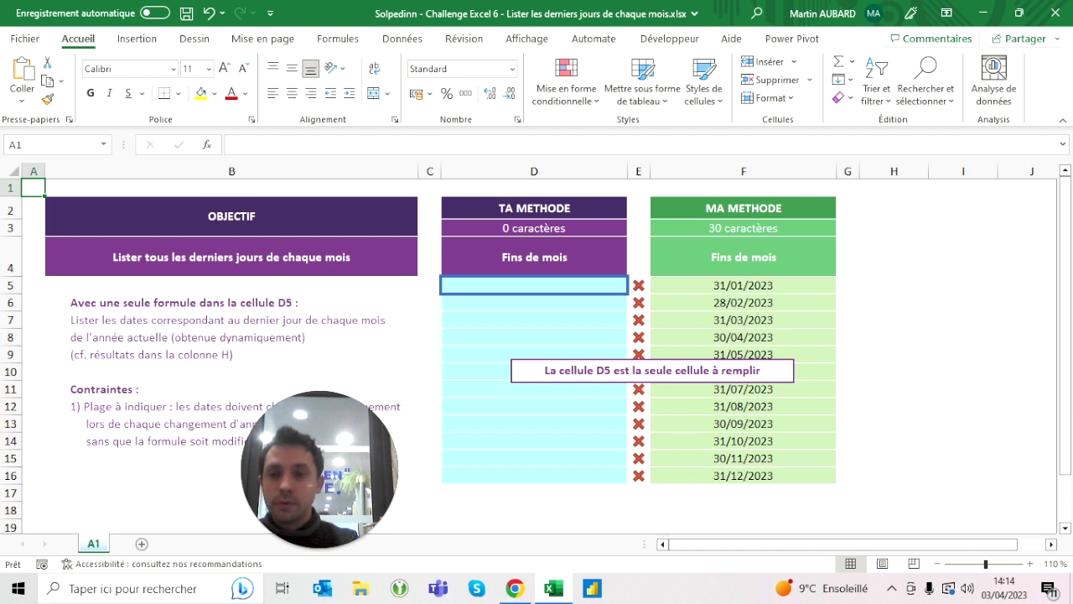
Step: Enter =SEQUENCE(12) in D5, spilling twelve values down to D16
{"action": "key", "text": "Down"}
{"action": "key", "text": "Down"}
{"action": "key", "text": "Down"}
{"action": "key", "text": "Down"}
{"action": "key", "text": "Right"}
{"action": "key", "text": "Right"}
{"action": "key", "text": "Right"}
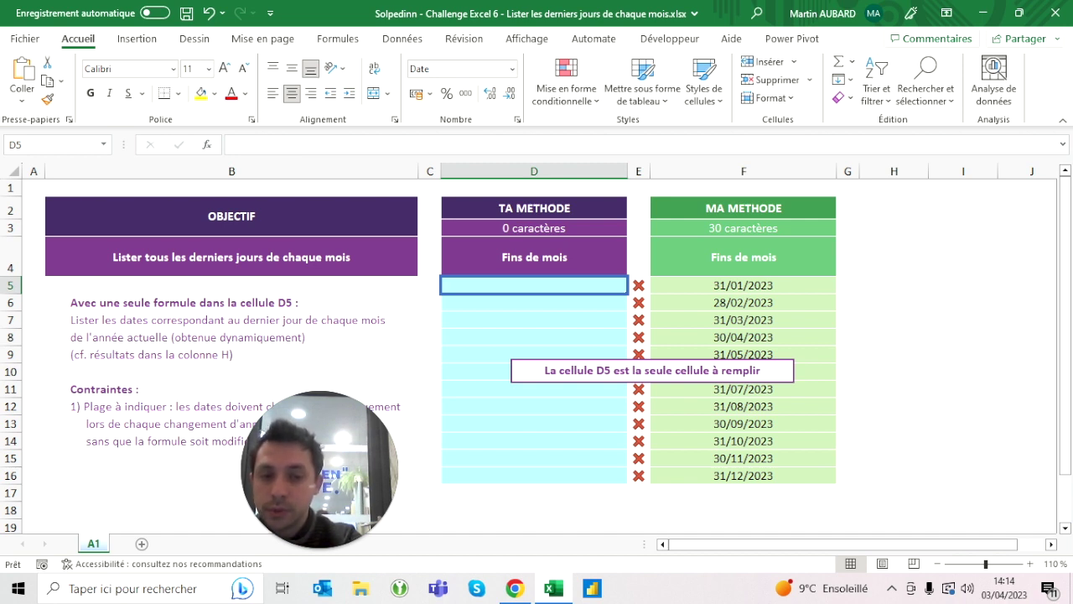
{"action": "type", "text": "="}
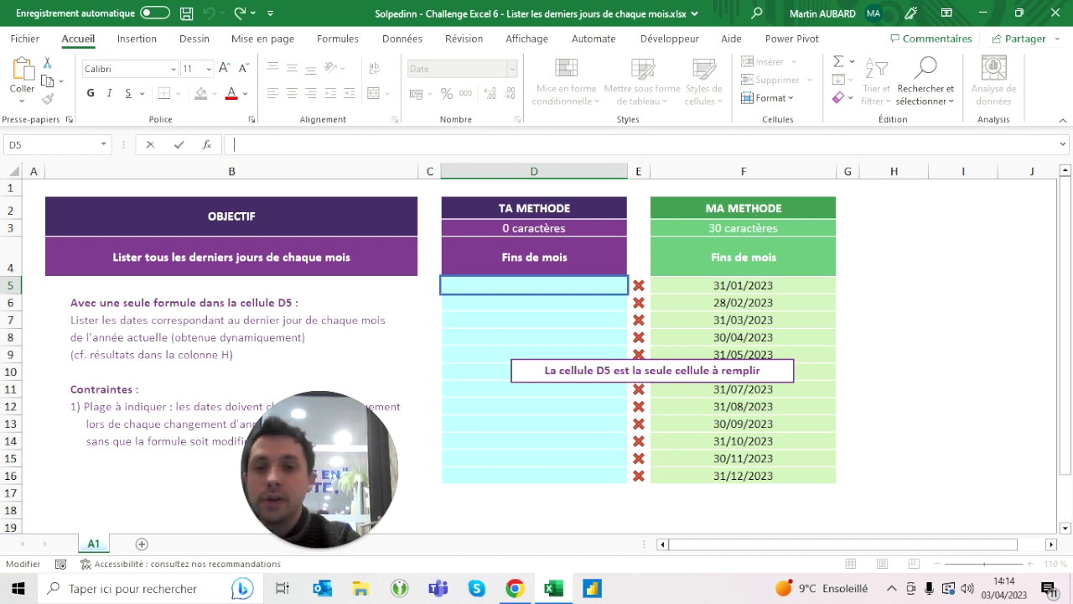
{"action": "type", "text": "sequence(12)"}
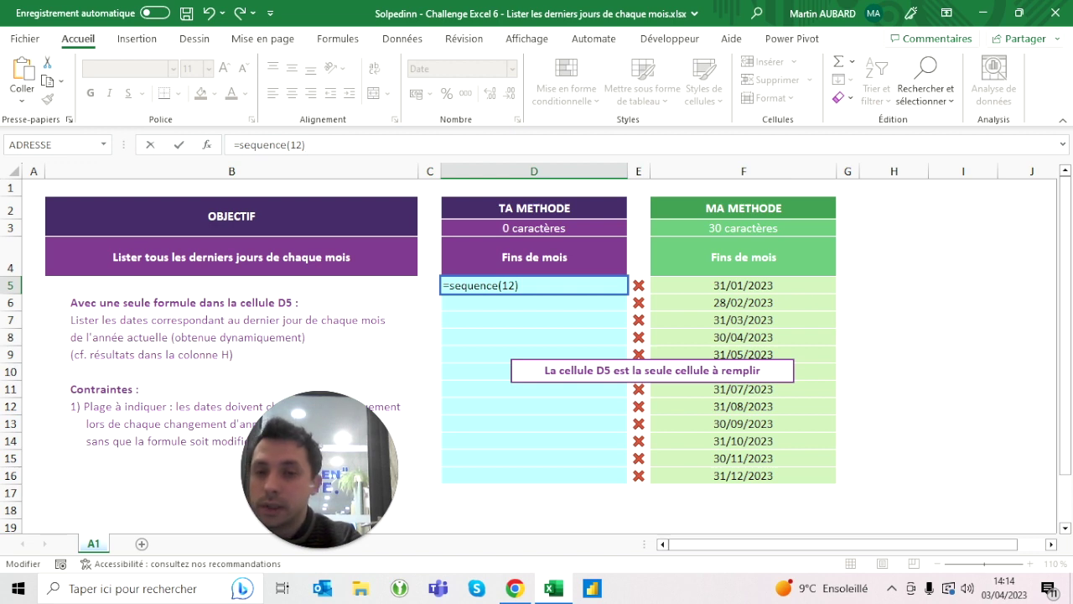
{"action": "key", "text": "ctrl+Return"}
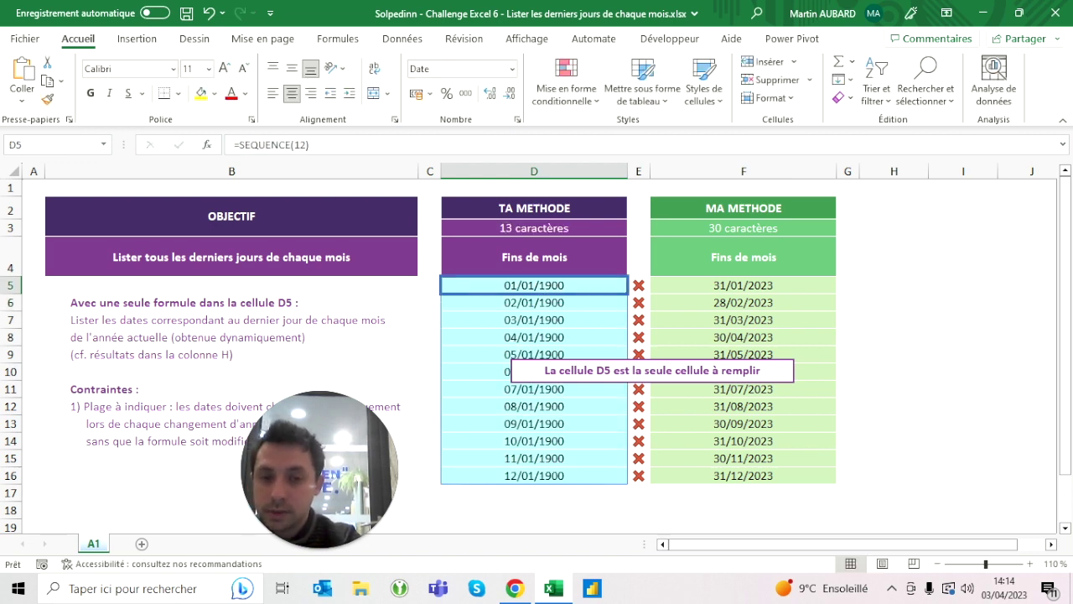
Step: Try the Standard number format on the spilled range D5:D16, then undo it
{"action": "key", "text": "ctrl+shift+Down"}
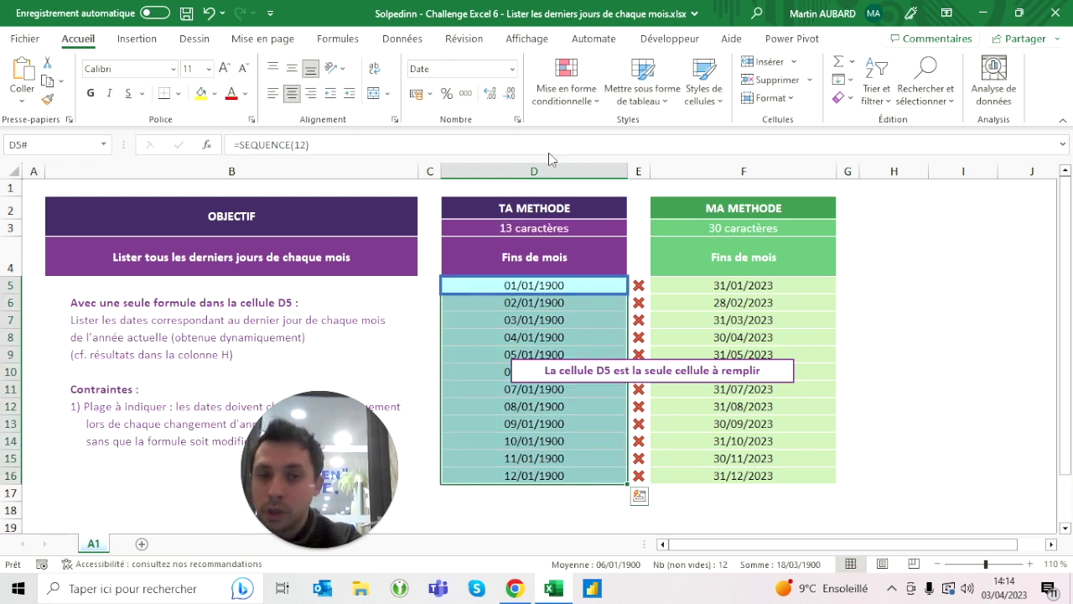
{"action": "left_click", "coordinate": [511, 69]}
{"action": "left_click", "coordinate": [486, 92]}
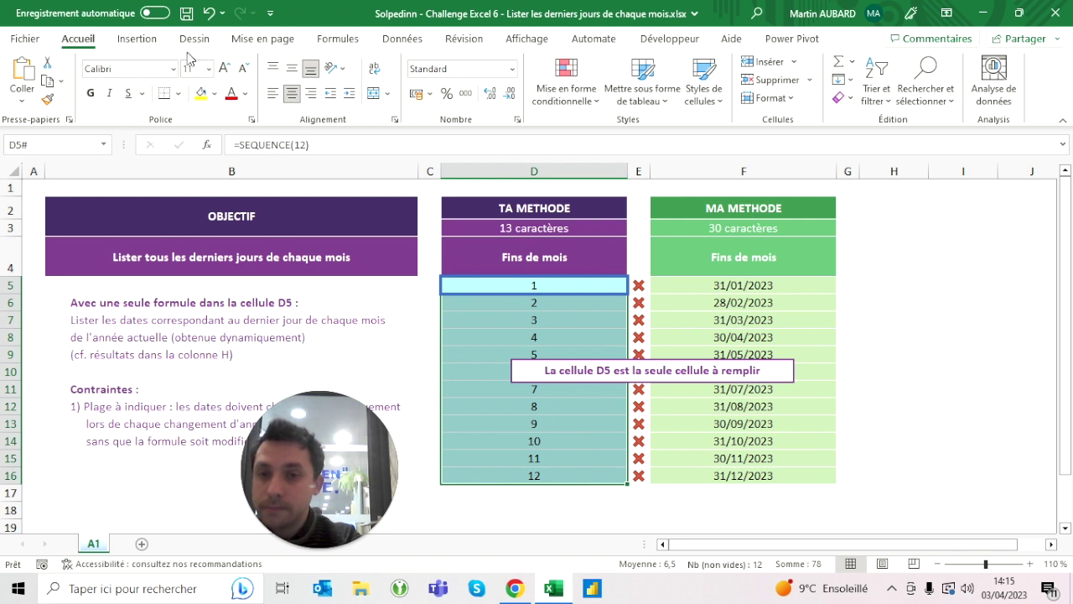
{"action": "left_click", "coordinate": [209, 12]}
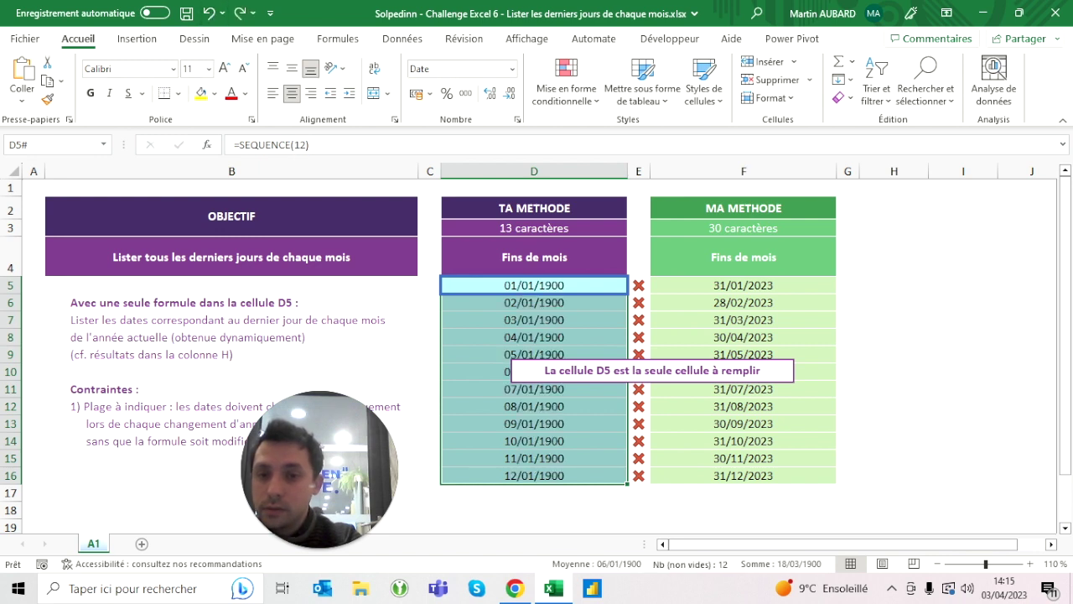
{"action": "left_click", "coordinate": [290, 145]}
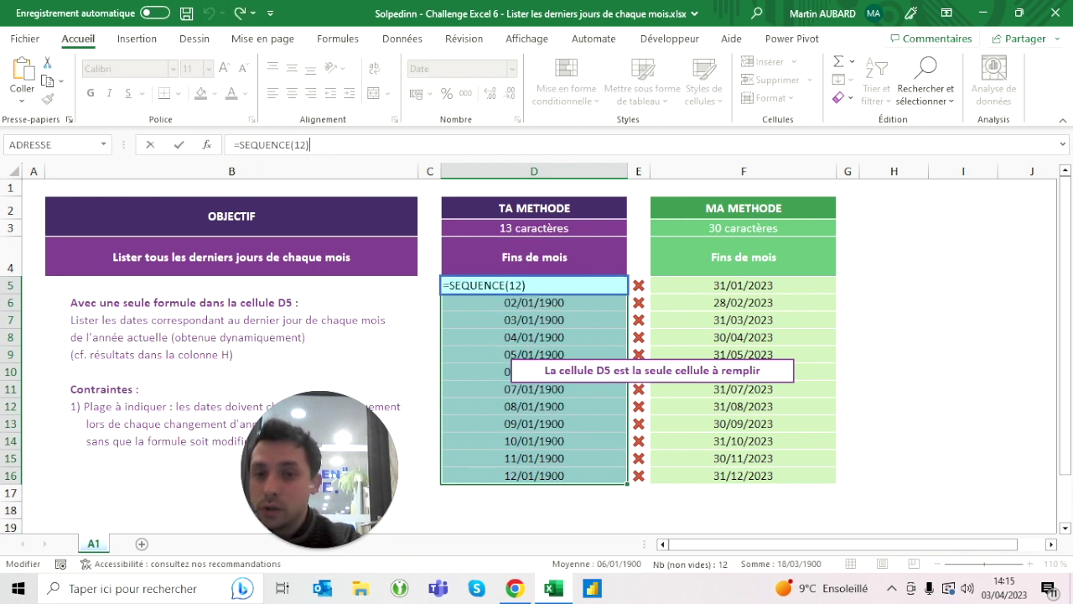
Step: Change D5 to =DATE(2023;SEQUENCE(12);1), listing 01/01/2023 through 01/12/2023
{"action": "left_click", "coordinate": [239, 144]}
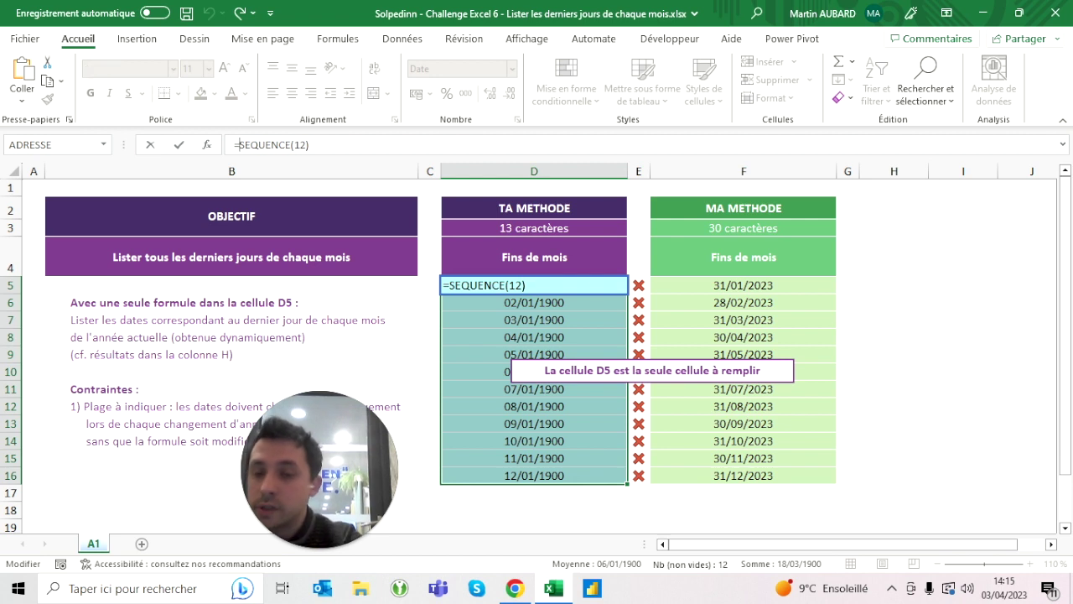
{"action": "type", "text": "date("}
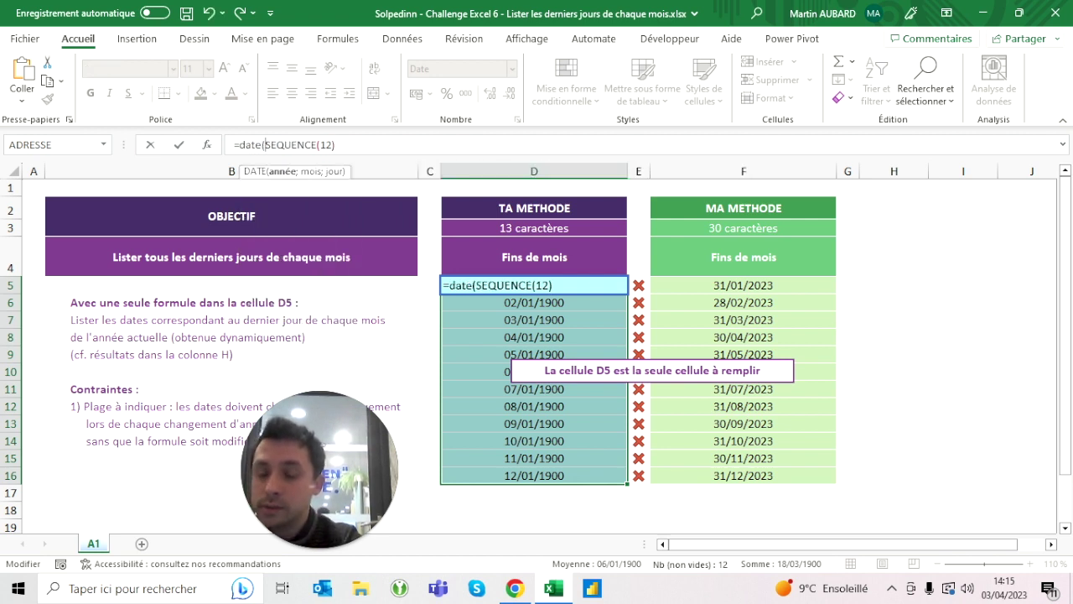
{"action": "type", "text": "2023;"}
{"action": "key", "text": "End"}
{"action": "type", "text": ");1)"}
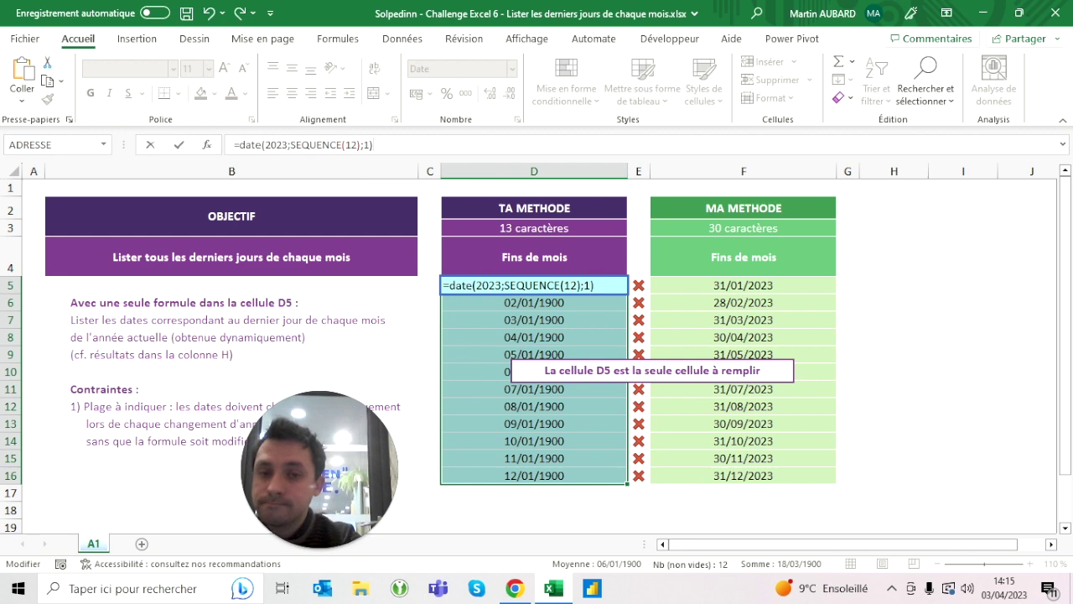
{"action": "key", "text": "ctrl+Return"}
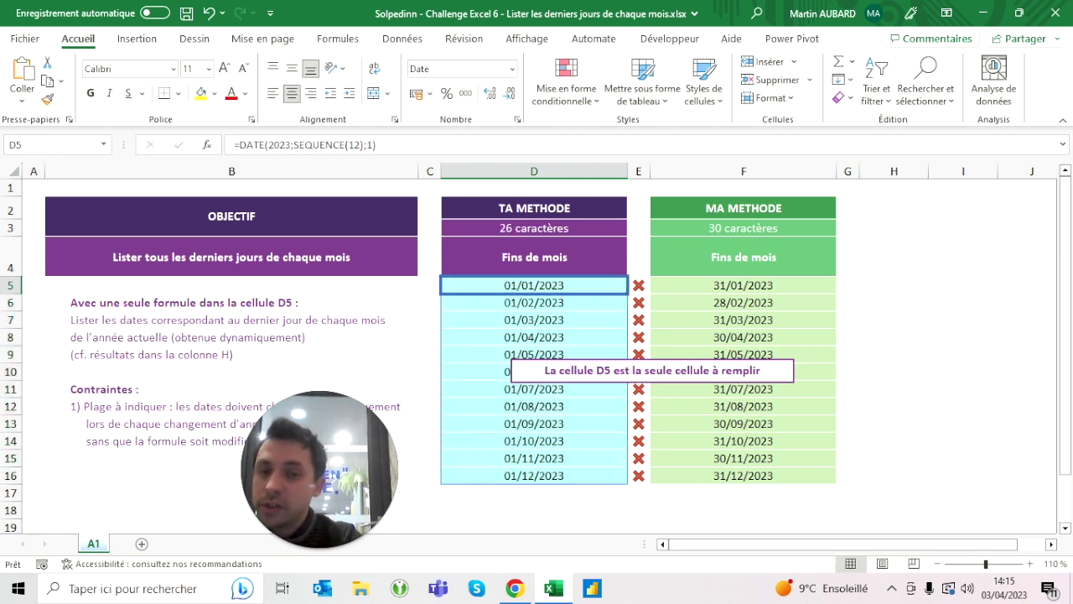
{"action": "left_click", "coordinate": [237, 144]}
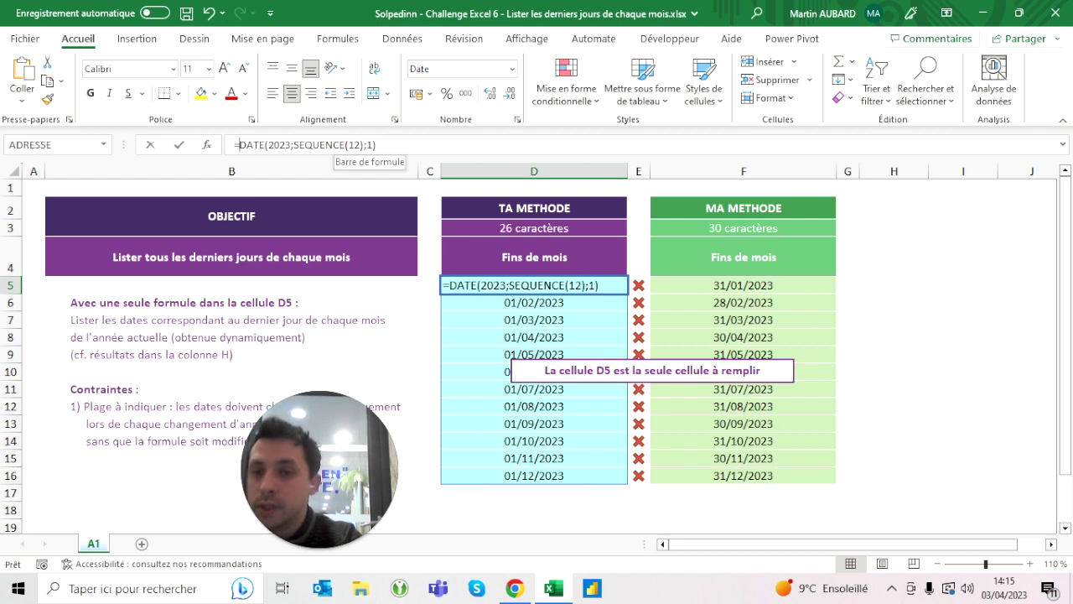
Step: Wrap the formula in FIN.MOIS(…;0) so D5:D16 list month ends 31/01/2023 to 31/12/2023
{"action": "type", "text": "fin"}
{"action": "double_click", "coordinate": [266, 173]}
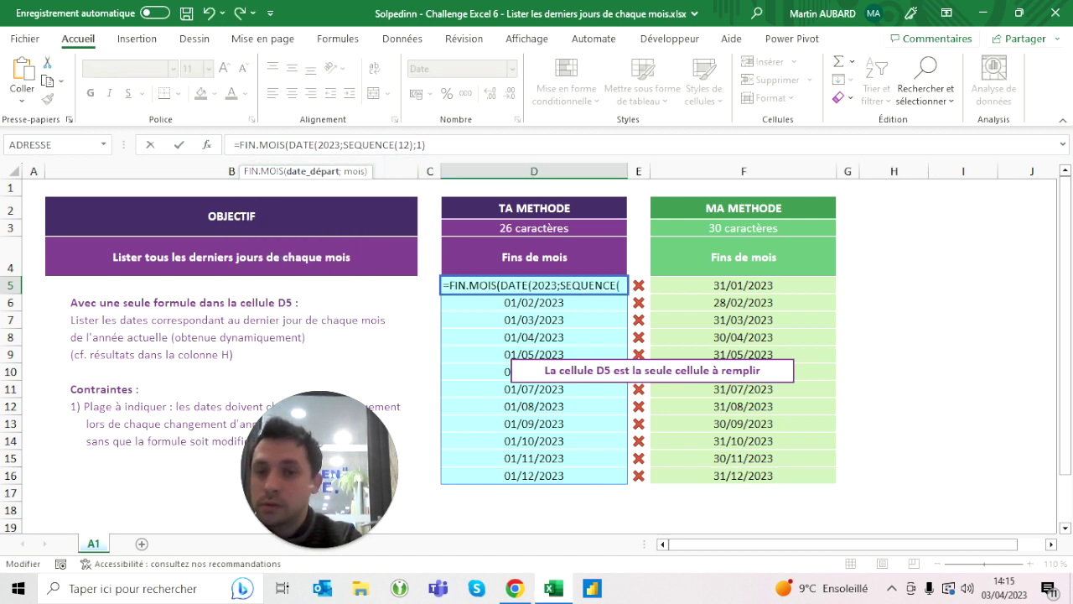
{"action": "left_click", "coordinate": [426, 144]}
{"action": "type", "text": ";0)"}
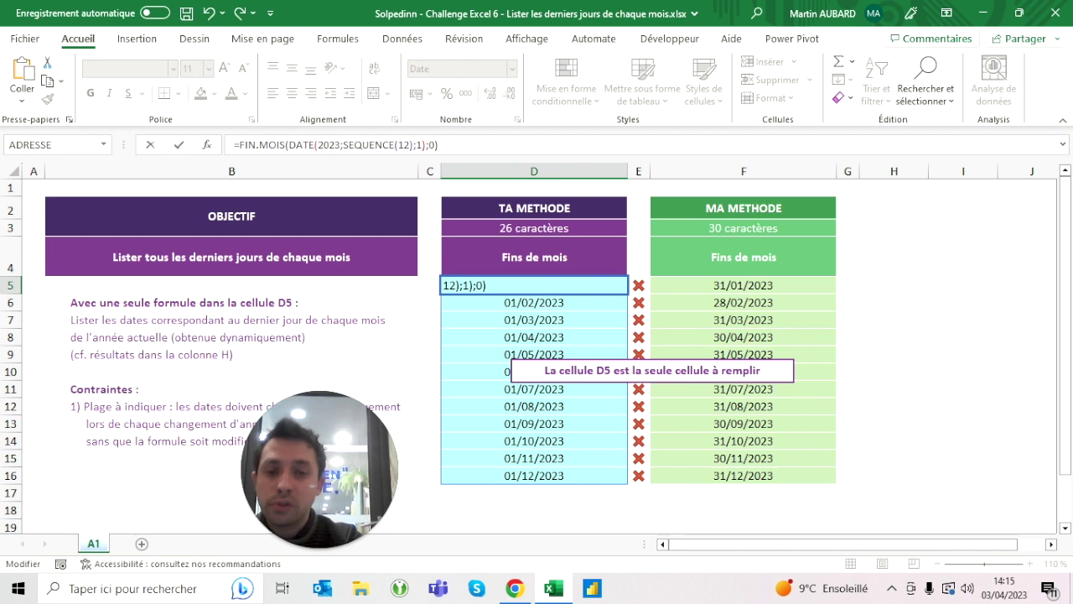
{"action": "key", "text": "Return"}
{"action": "left_click", "coordinate": [534, 285]}
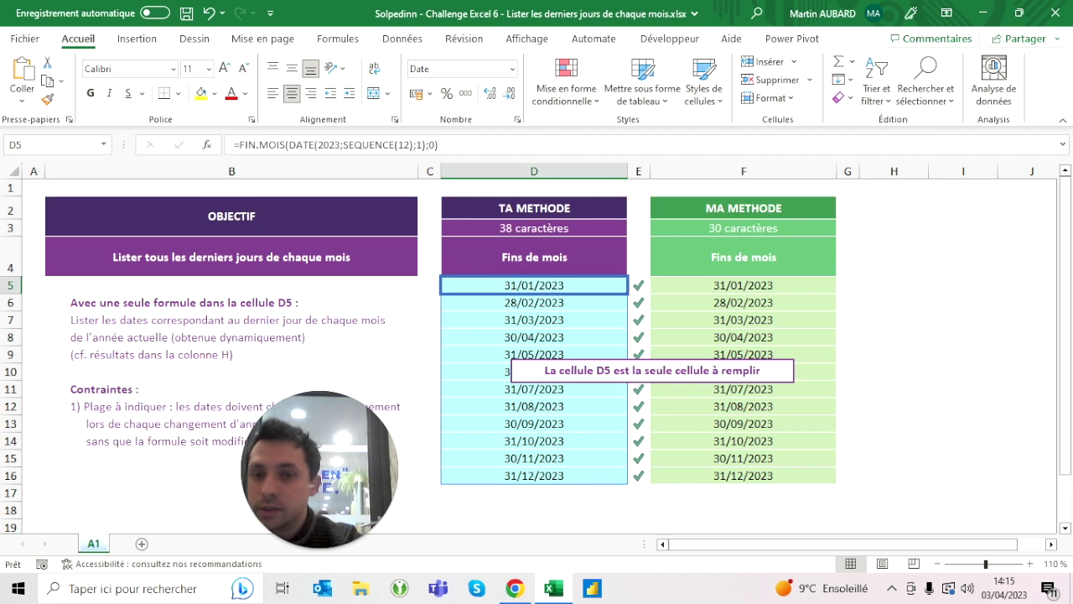
{"action": "left_click", "coordinate": [328, 144]}
{"action": "double_click", "coordinate": [329, 144]}
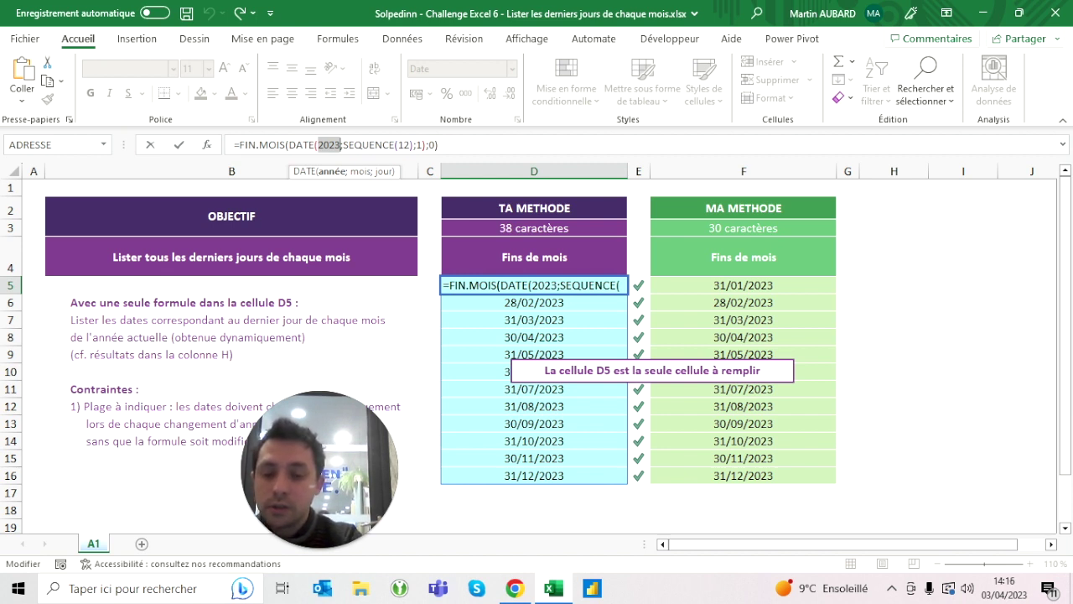
Step: Replace the hard-coded 2023 in D5's formula with ANNEE(AUJOURDHUI())
{"action": "type", "text": "annee(aujourdhui())"}
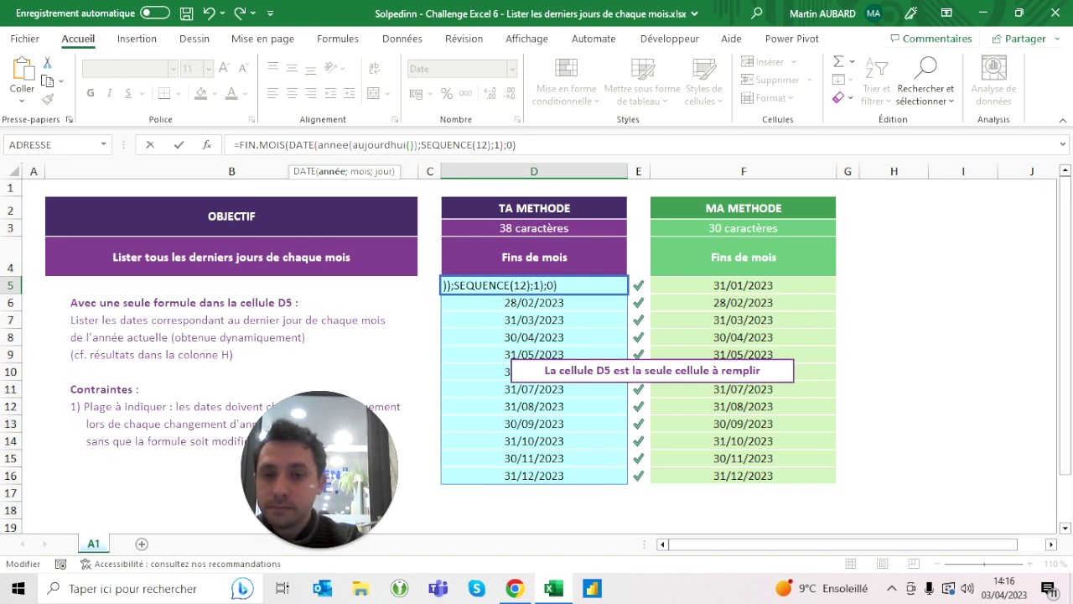
{"action": "key", "text": "ctrl+Return"}
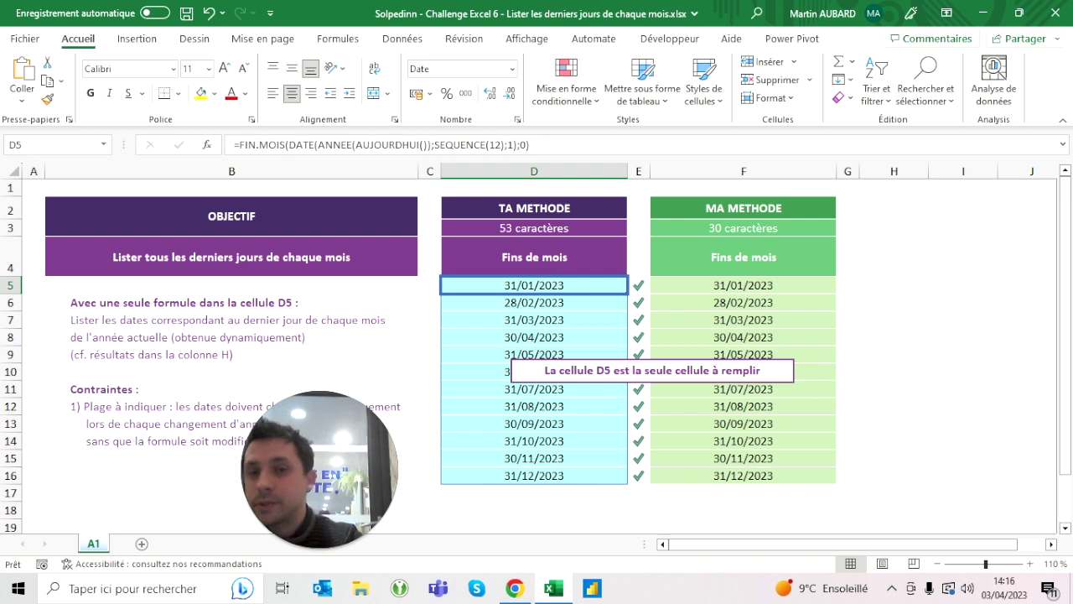
{"action": "left_click", "coordinate": [534, 228]}
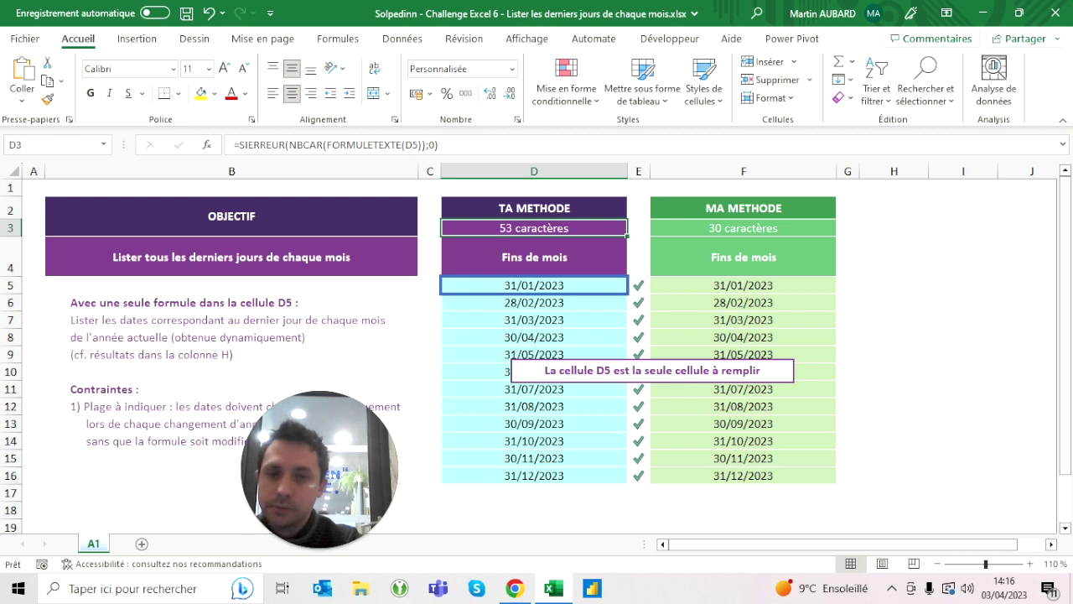
Step: Delete the FIN.MOIS formula from D5, leaving column D empty
{"action": "left_click", "coordinate": [534, 286]}
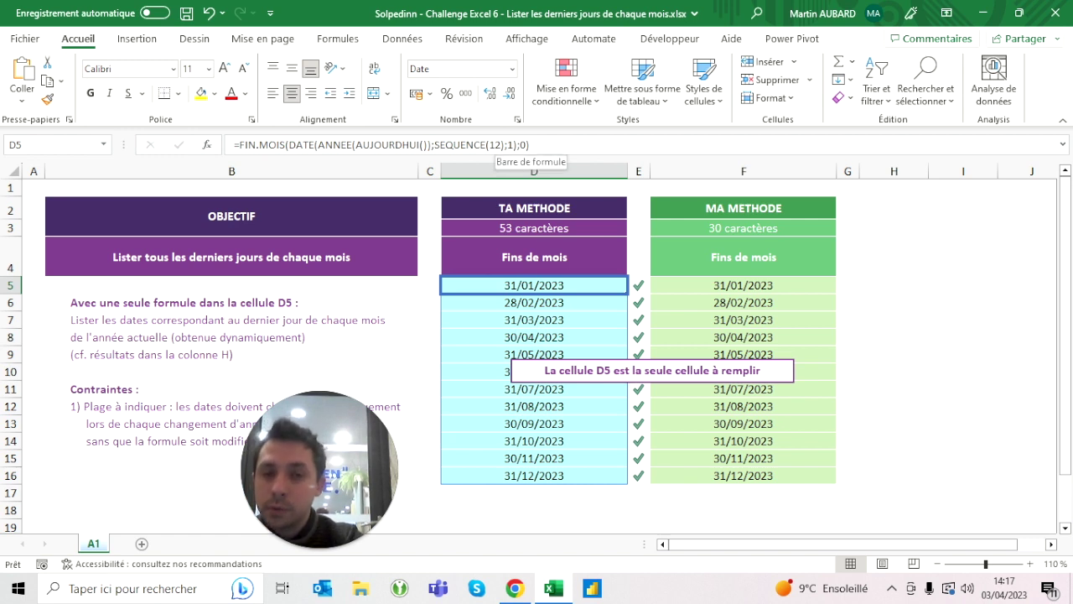
{"action": "key", "text": "Delete"}
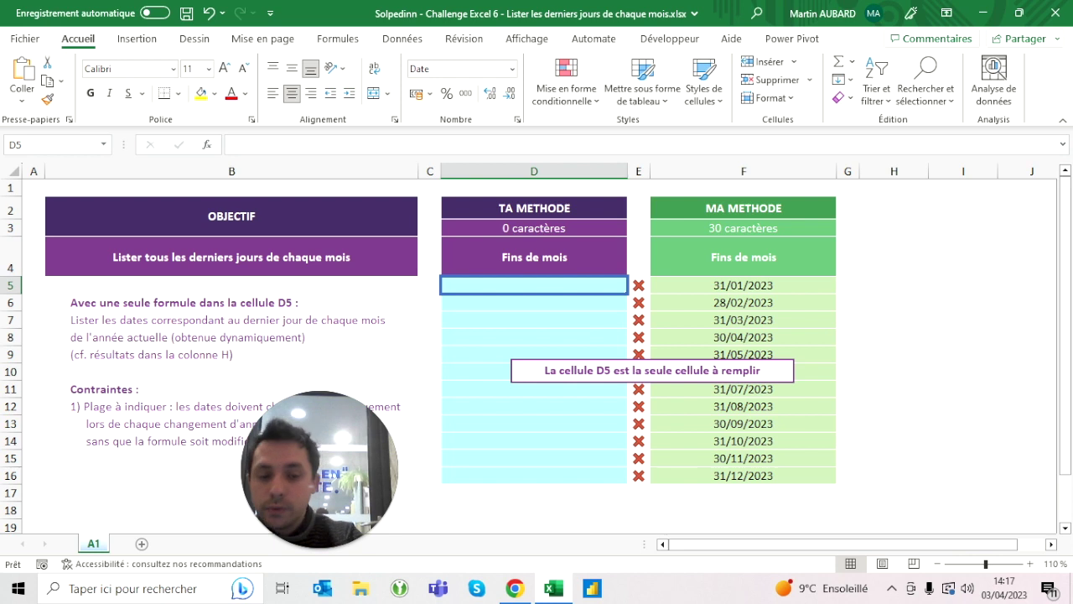
Step: Enter =SEQUENCE(12) in D5 and change it to ="1/"&SEQUENCE(12), spilling text 1/1 to 1/12
{"action": "type", "text": "=sequence("}
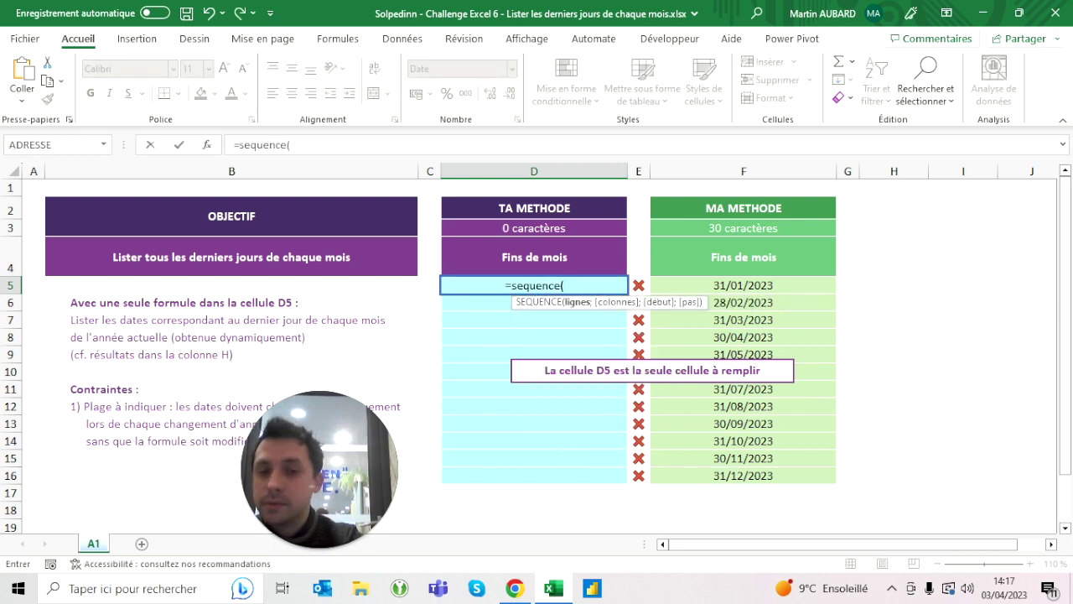
{"action": "type", "text": "12)"}
{"action": "key", "text": "ctrl+Return"}
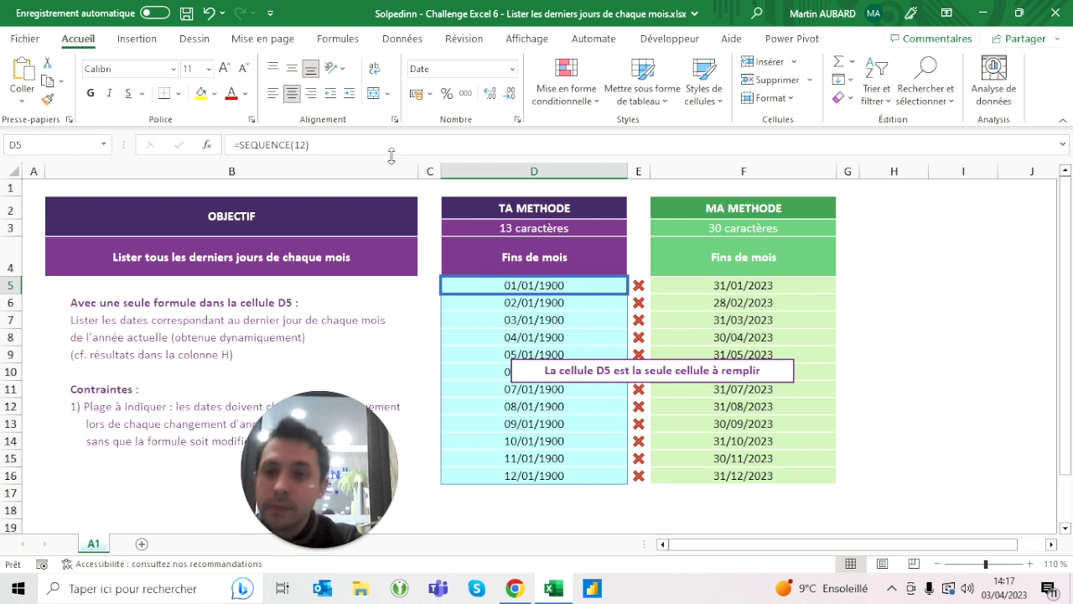
{"action": "left_click", "coordinate": [239, 144]}
{"action": "type", "text": "\""}
{"action": "type", "text": "1/\""}
{"action": "key", "text": "BackSpace"}
{"action": "type", "text": "\"&"}
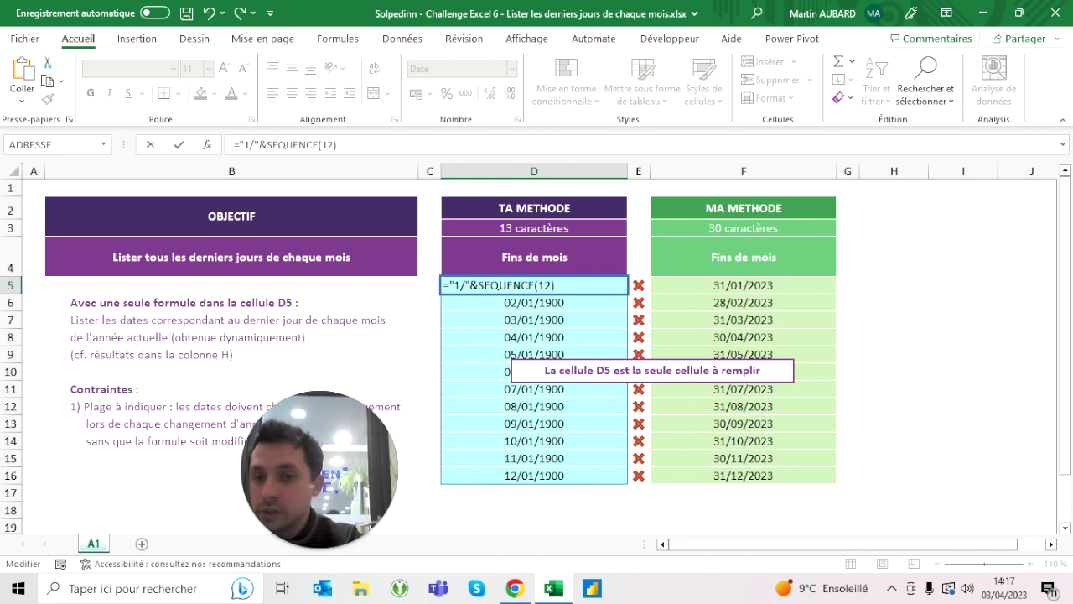
{"action": "left_click_drag", "start_coordinate": [239, 144], "coordinate": [260, 144]}
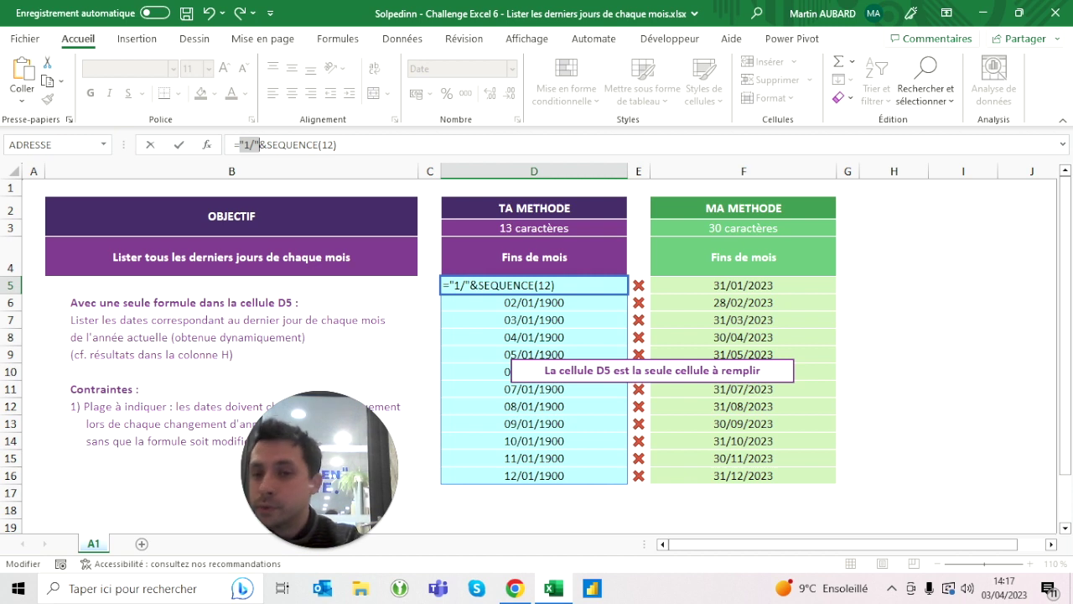
{"action": "left_click_drag", "start_coordinate": [267, 145], "coordinate": [339, 144]}
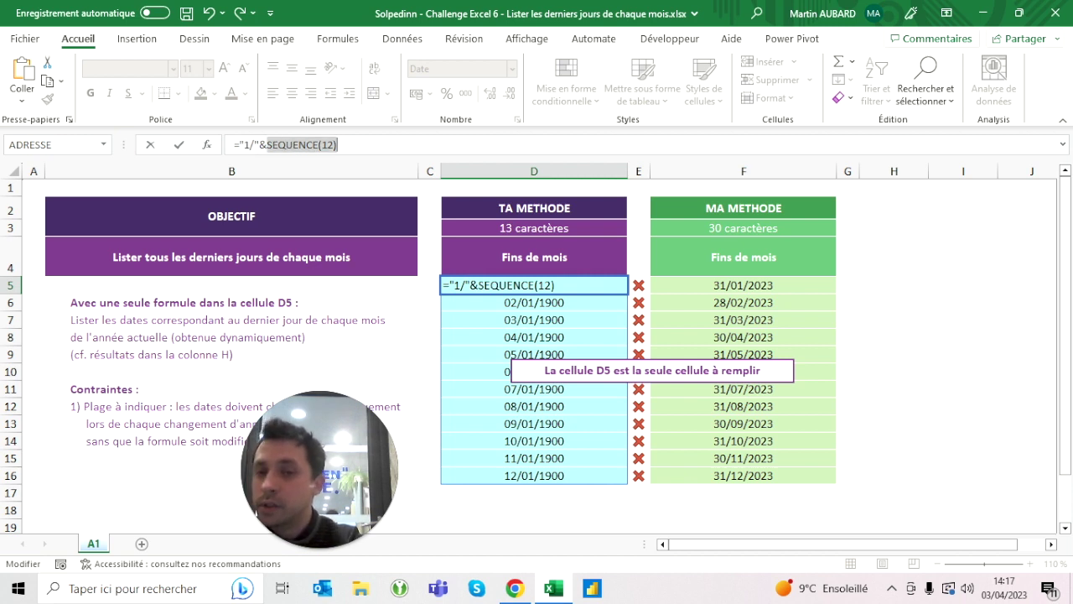
{"action": "left_click", "coordinate": [339, 144]}
{"action": "key", "text": "ctrl+Return"}
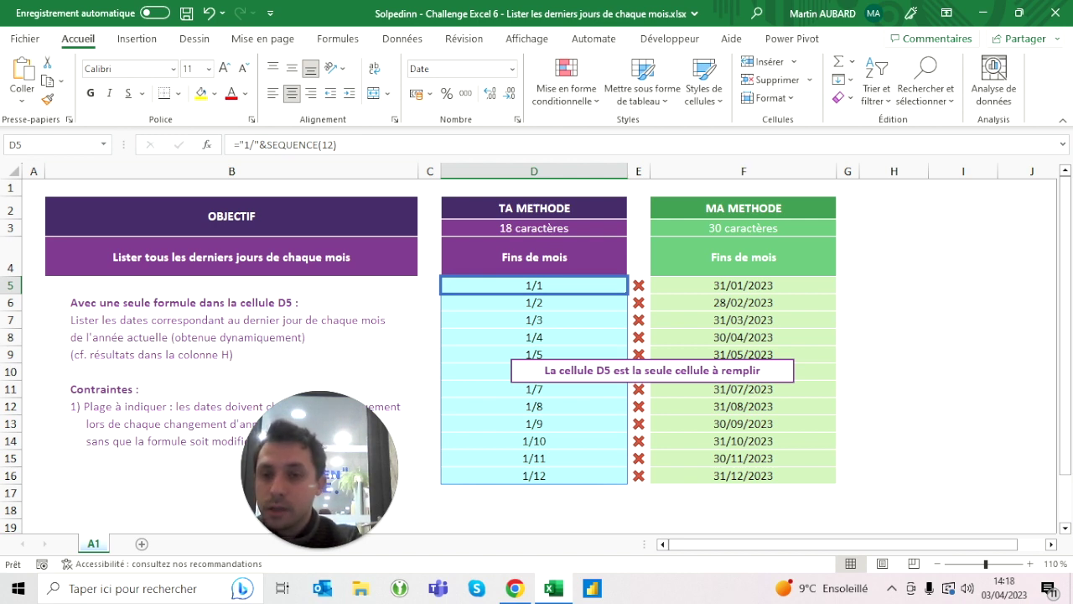
Step: Change D5 to =("1/"&SEQUENCE(12))+0, turning the text into dates 01/01/2023 to 01/12/2023
{"action": "key", "text": "F2"}
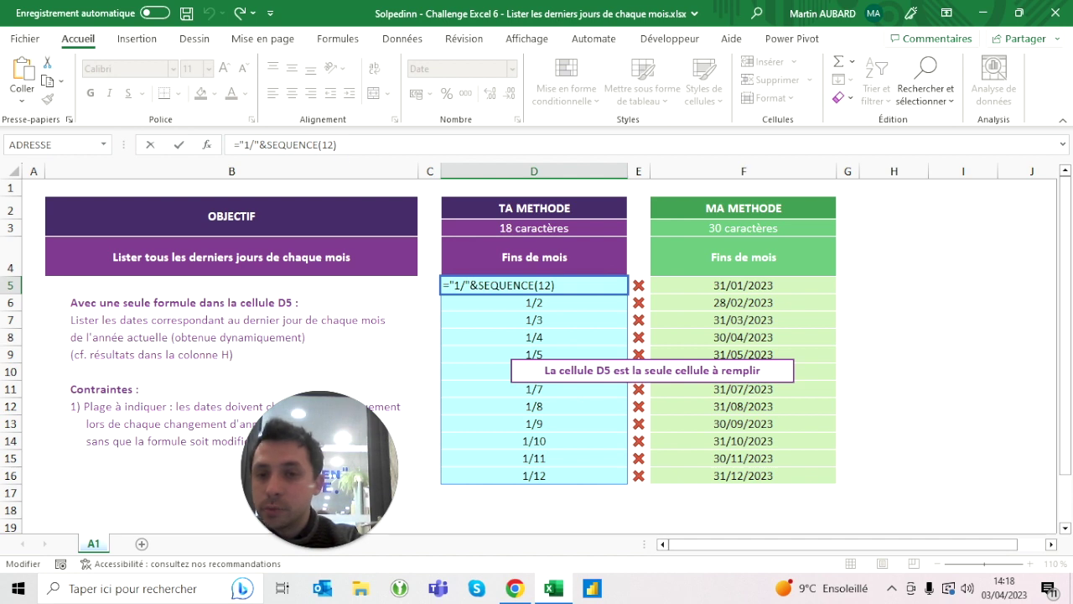
{"action": "left_click", "coordinate": [239, 144]}
{"action": "type", "text": "(12"}
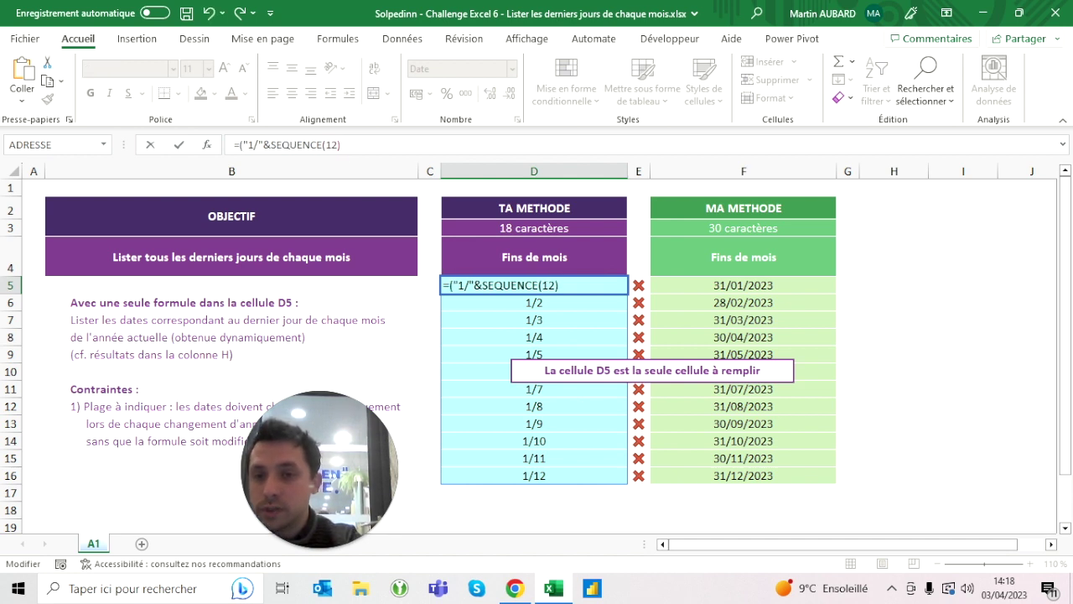
{"action": "type", "text": "))+"}
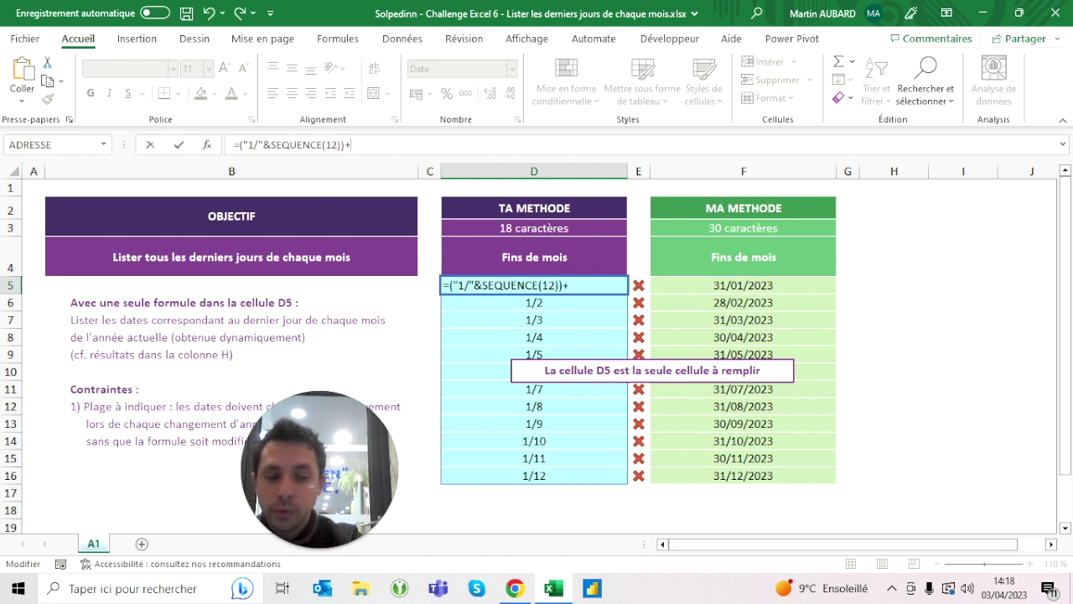
{"action": "type", "text": "0"}
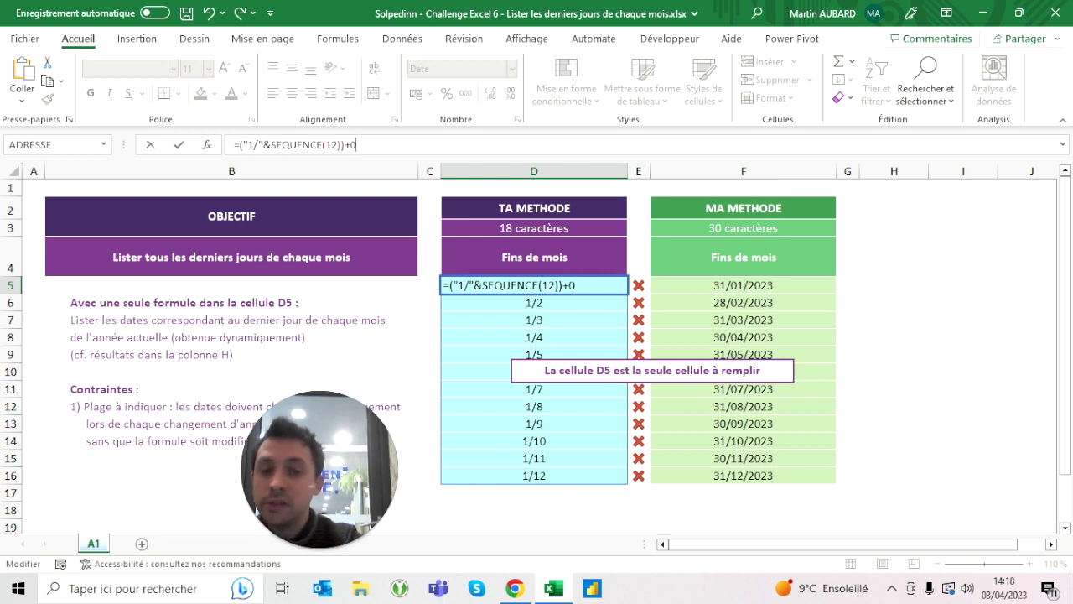
{"action": "key", "text": "ctrl+Return"}
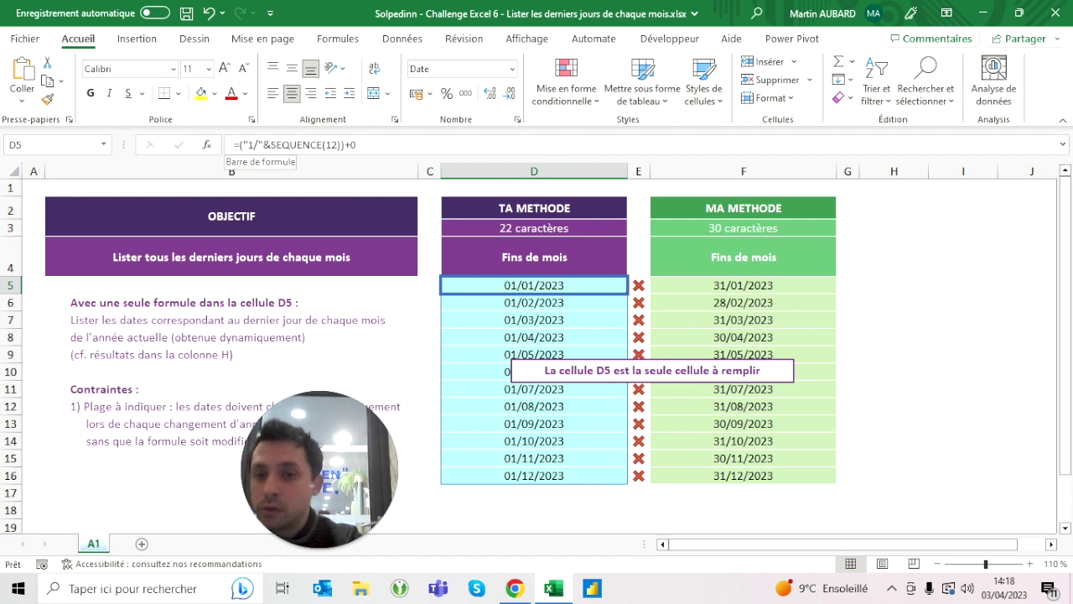
{"action": "left_click", "coordinate": [360, 145]}
Step: Replace +0 with FIN.MOIS, giving =FIN.MOIS("1/"&SEQUENCE(12);0) with month ends 31/01/2023 to 31/12/2023
{"action": "key", "text": "BackSpace"}
{"action": "key", "text": "BackSpace"}
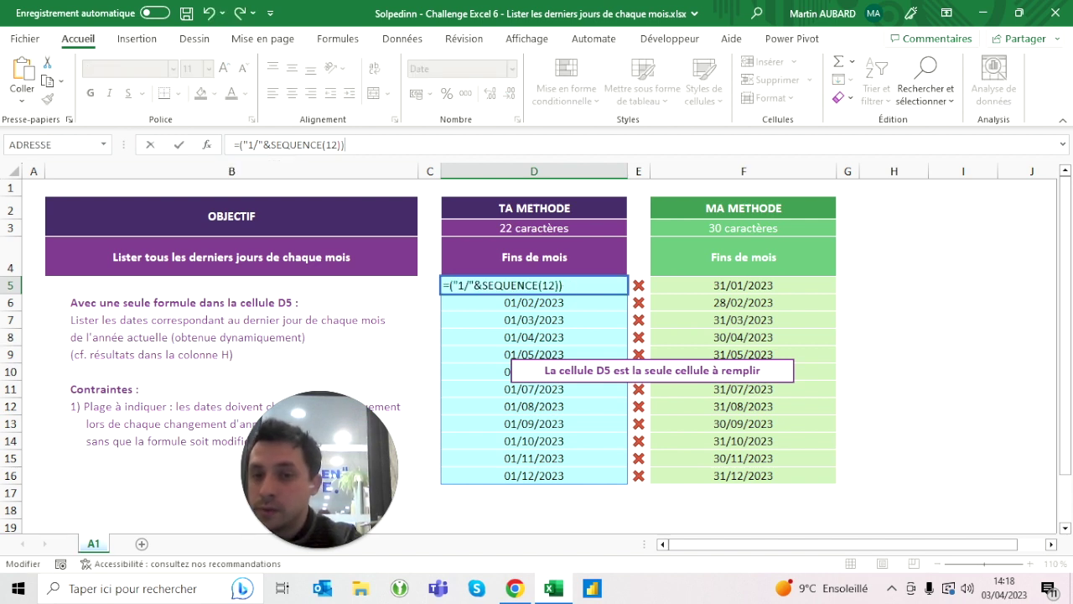
{"action": "type", "text": "fin"}
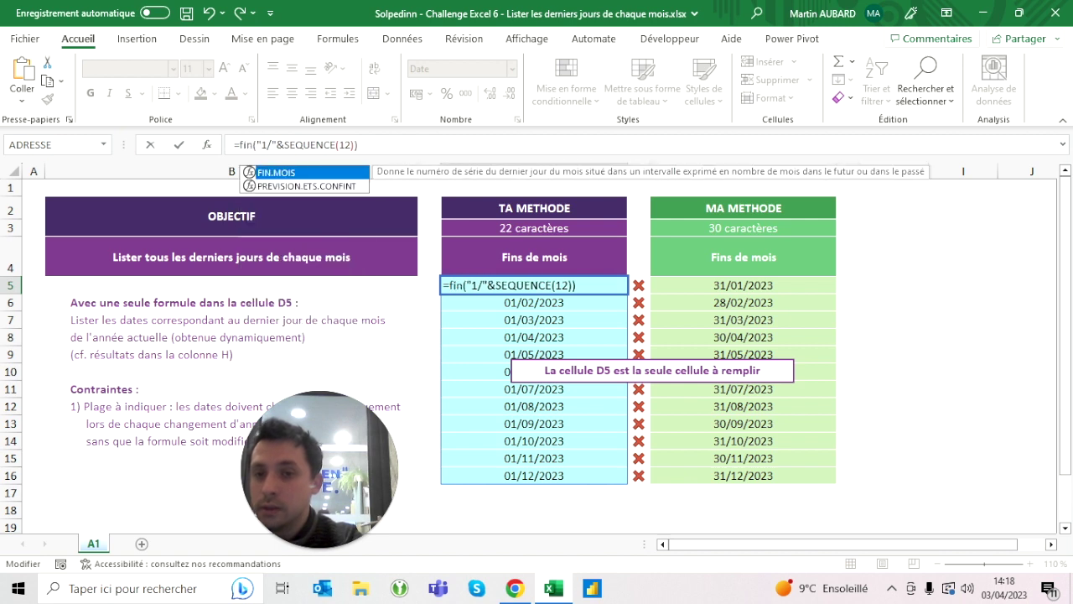
{"action": "double_click", "coordinate": [277, 173]}
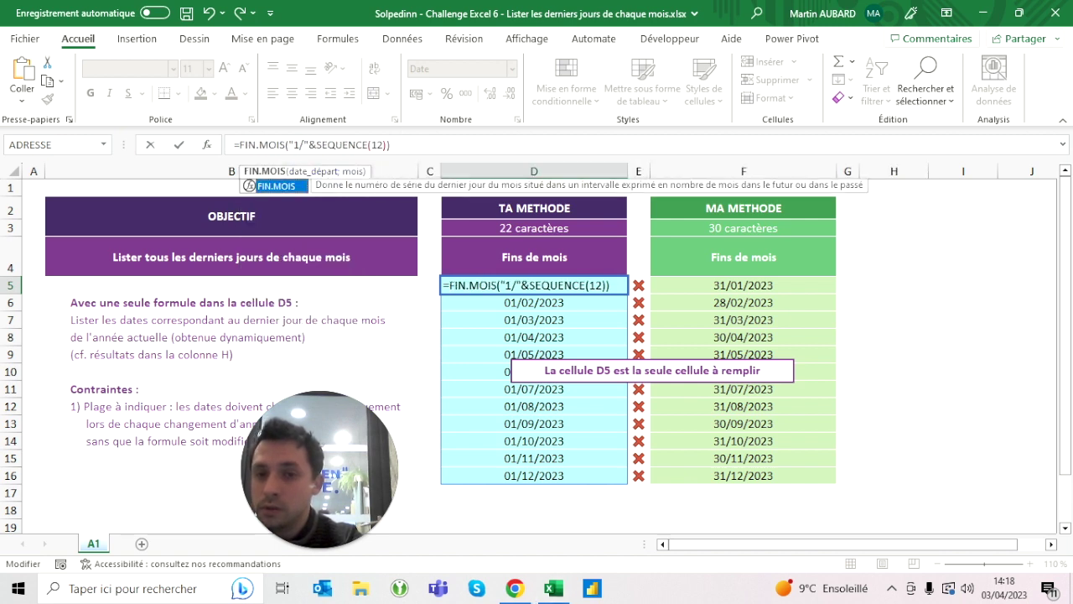
{"action": "type", "text": ";"}
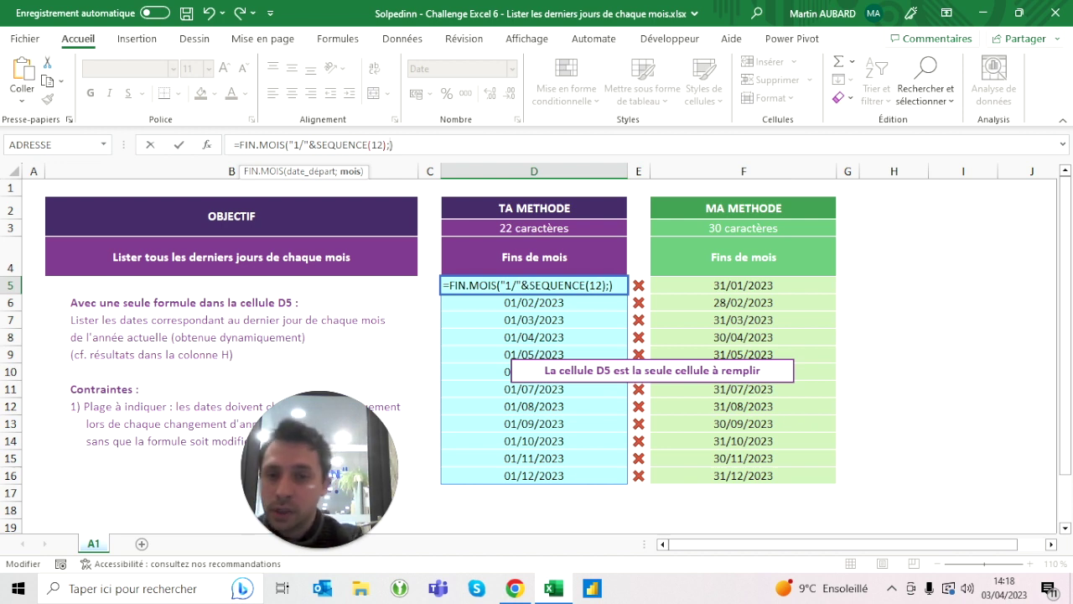
{"action": "type", "text": "0"}
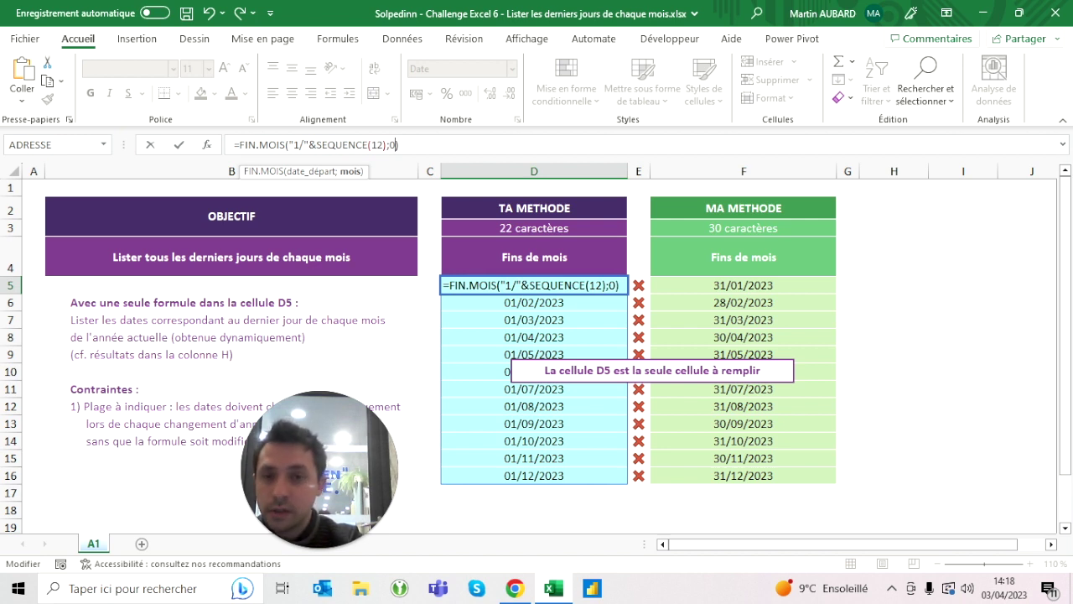
{"action": "key", "text": "Return"}
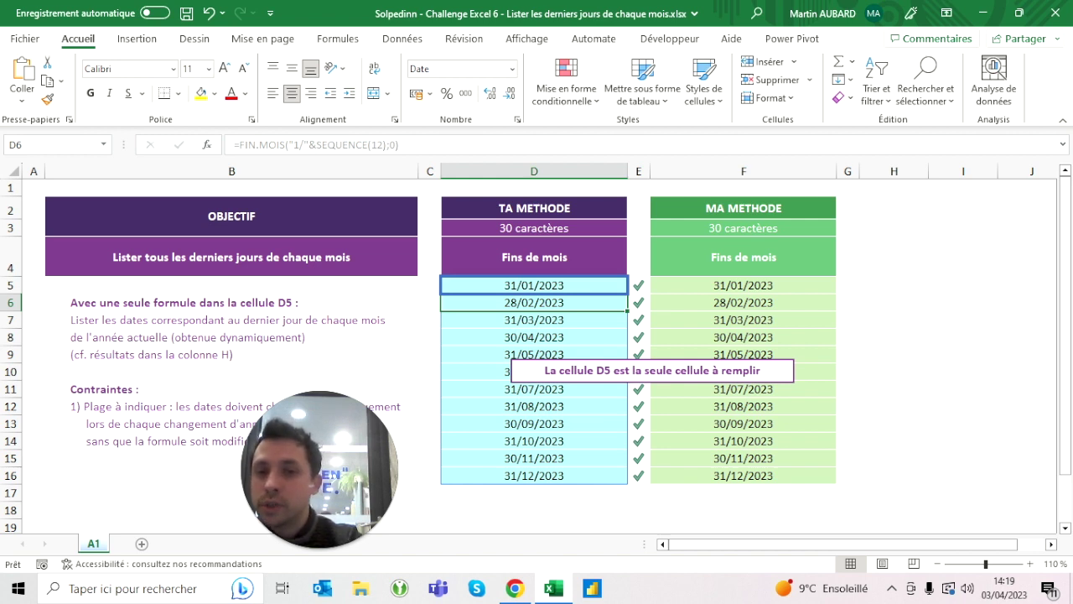
{"action": "key", "text": "Up"}
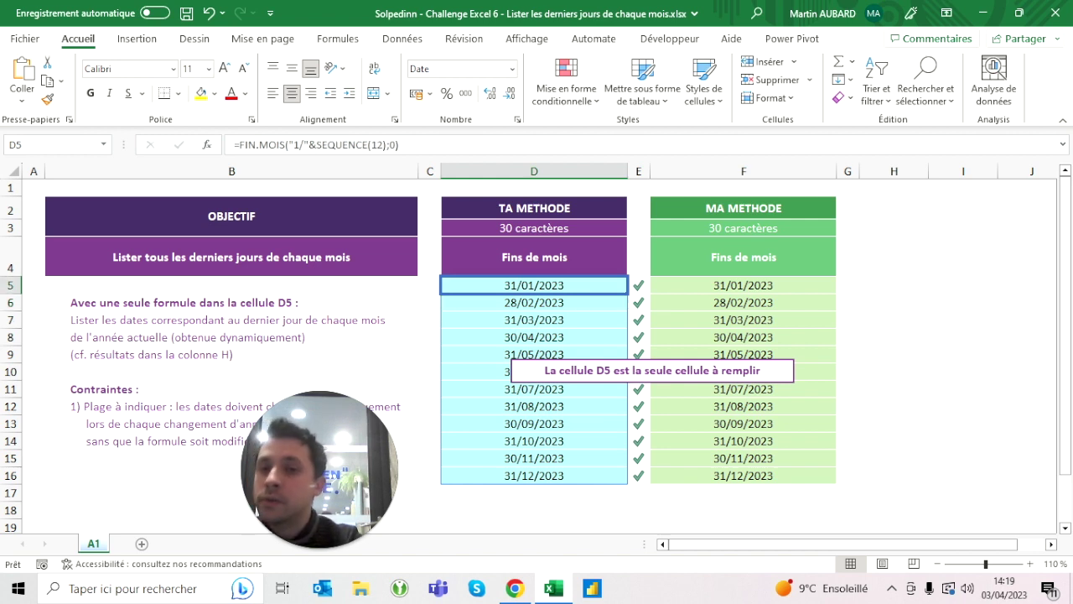